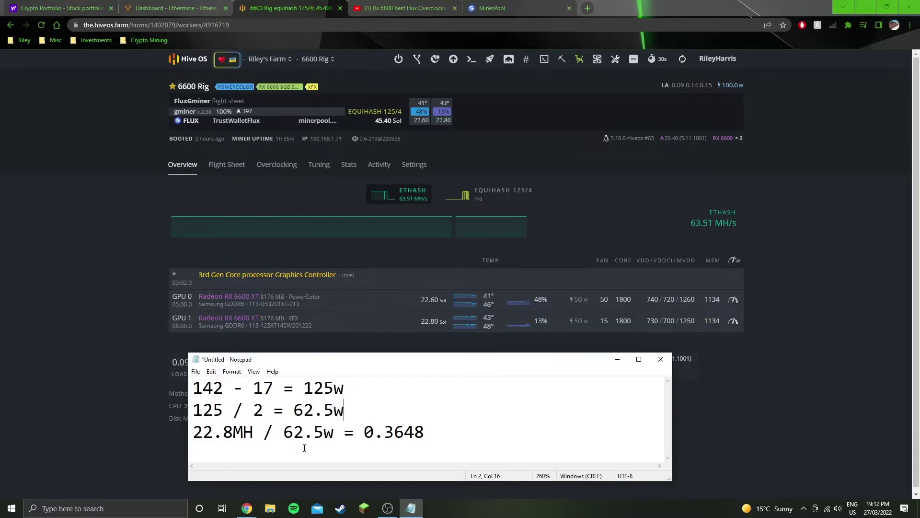
Replace the MH unit after 22.8 in the note's efficiency line with Sol, separated from the number by a space
left_click_drag(254, 431, 233, 432)
type("Sol")
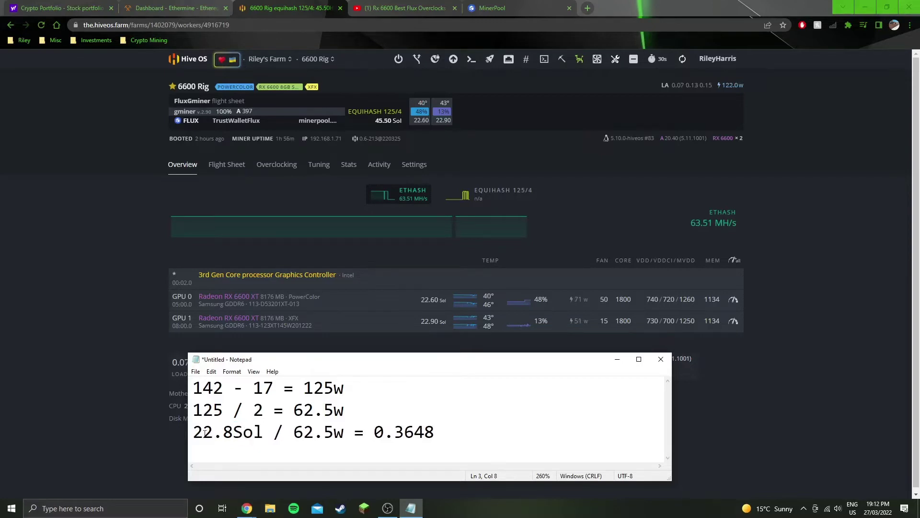
left_click(234, 431)
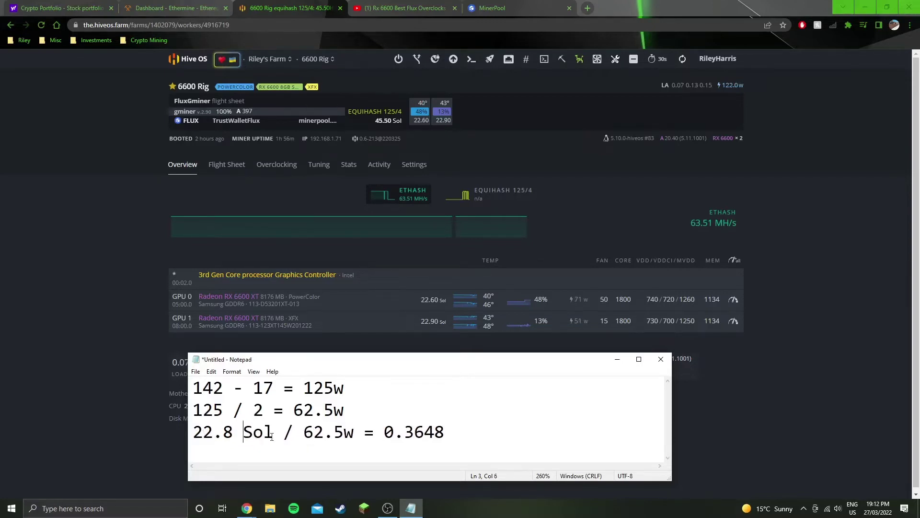
Highlight the wattage per card and the decimals of the efficiency result in the note's last line
left_click_drag(304, 433, 345, 433)
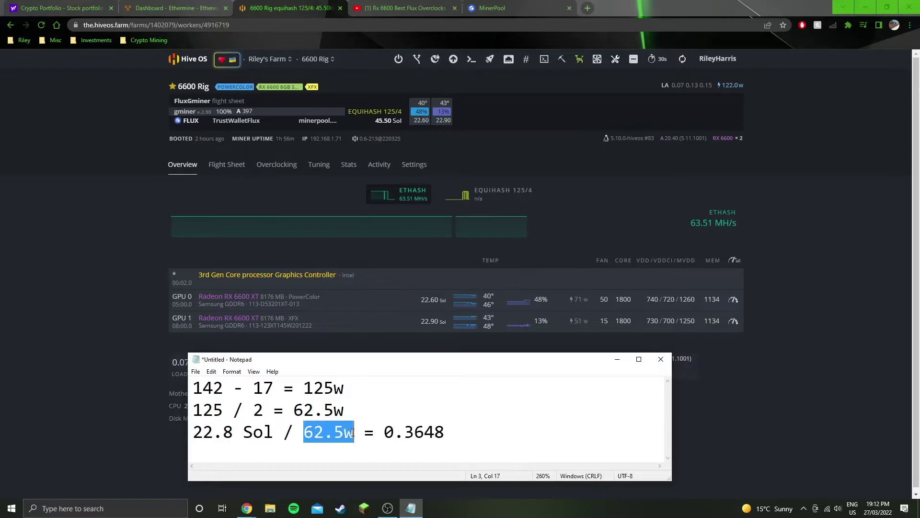
left_click(385, 433)
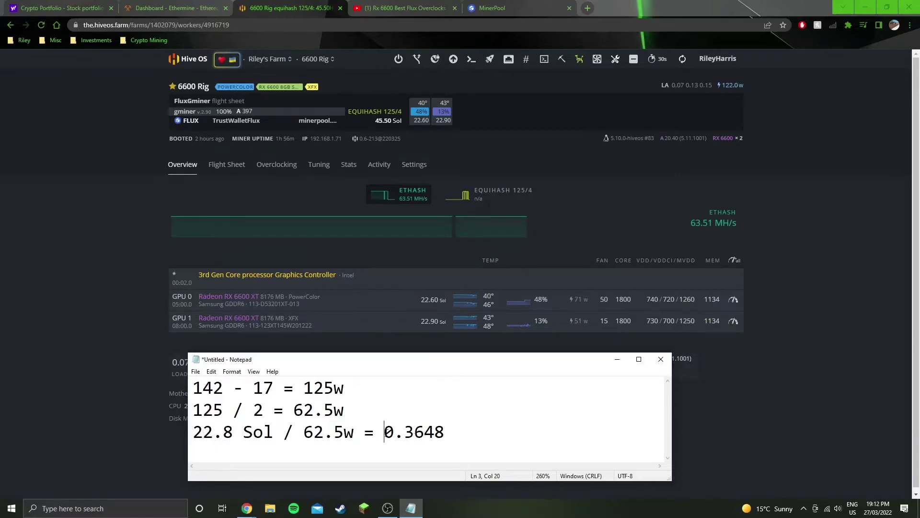
left_click_drag(404, 433, 446, 432)
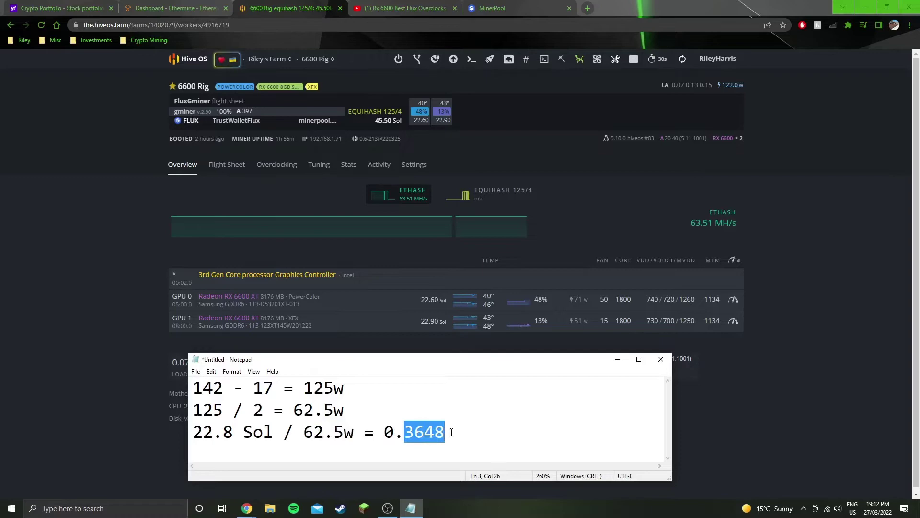
left_click(445, 432)
Switch to the YouTube video on RX 6600 Flux overclocks and highlight part of its title
left_click(395, 6)
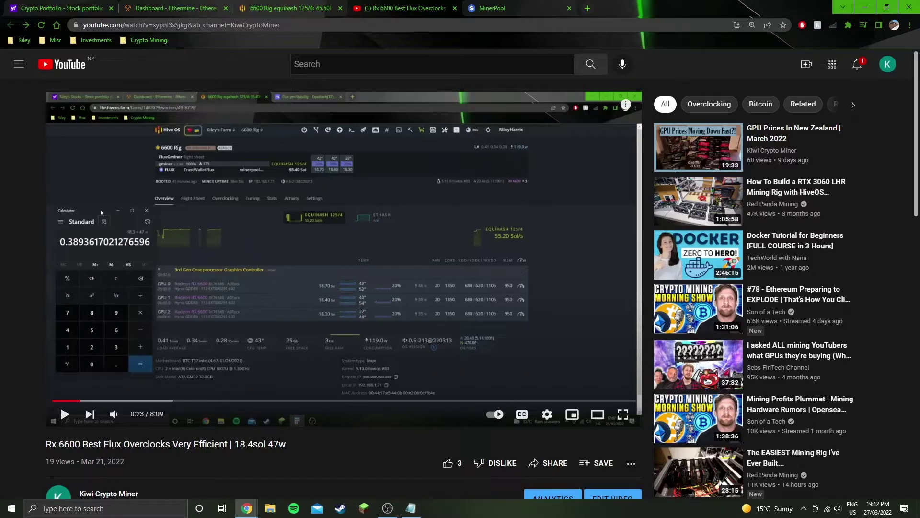
left_click_drag(58, 444, 123, 445)
left_click(124, 444)
Return to the Hive OS overview of the 6600 Rig and highlight GPU 0's voltages and the VDD/VDDCI/MVDD column heading
left_click(304, 8)
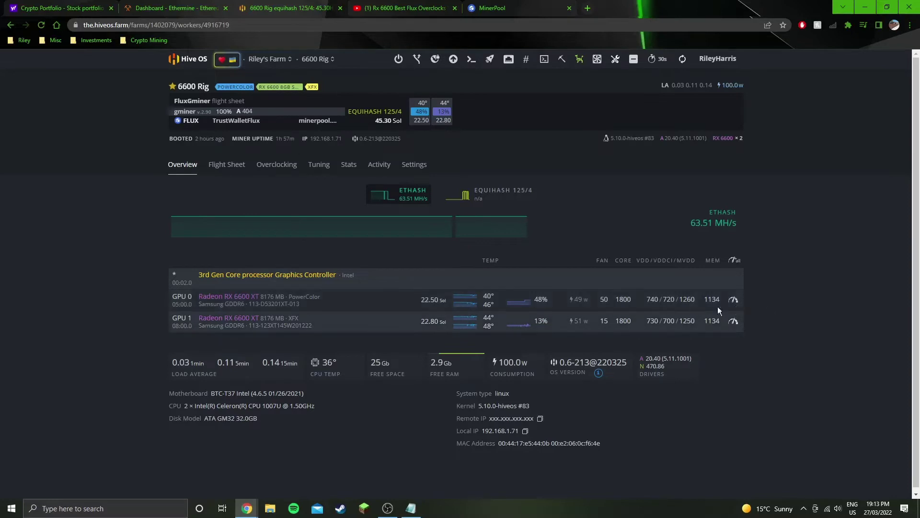
left_click_drag(644, 299, 695, 300)
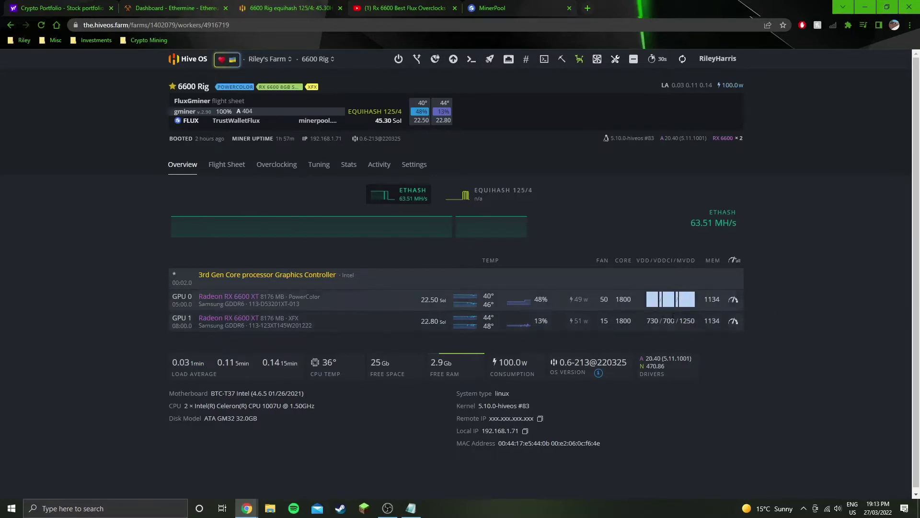
left_click(673, 336)
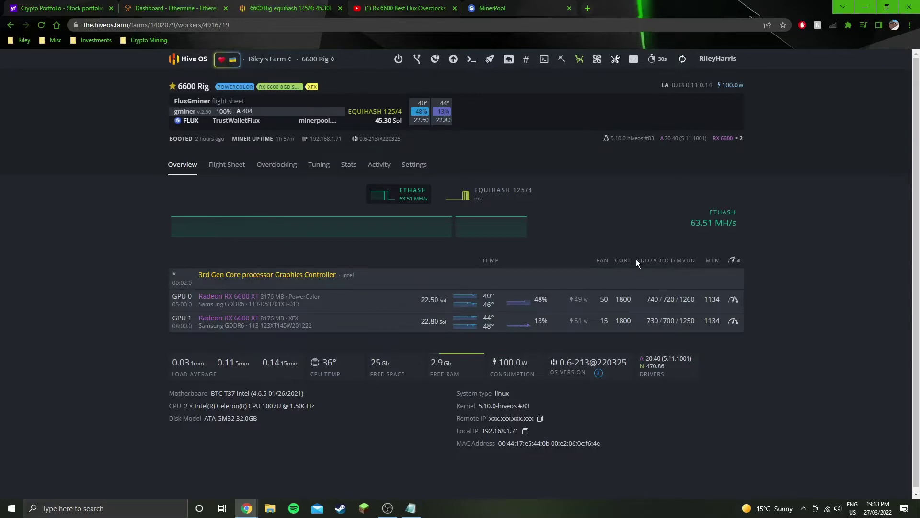
left_click_drag(636, 260, 695, 260)
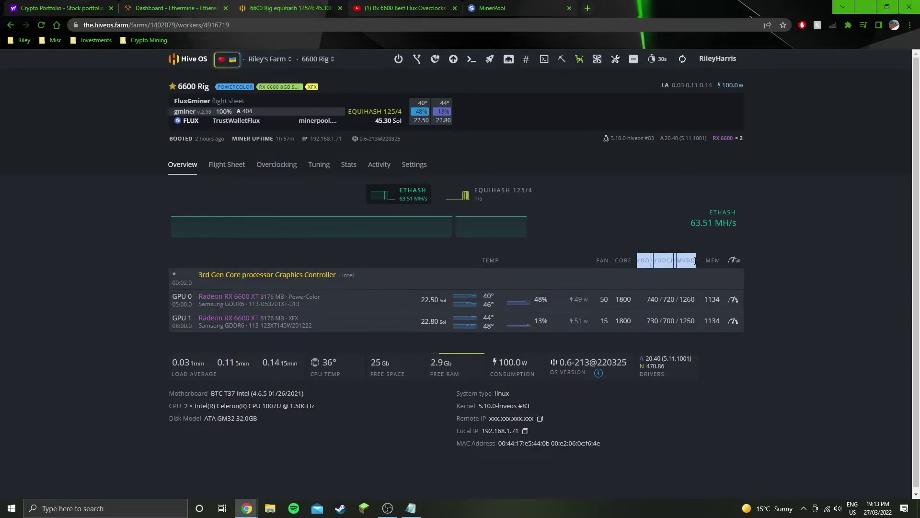
left_click(764, 275)
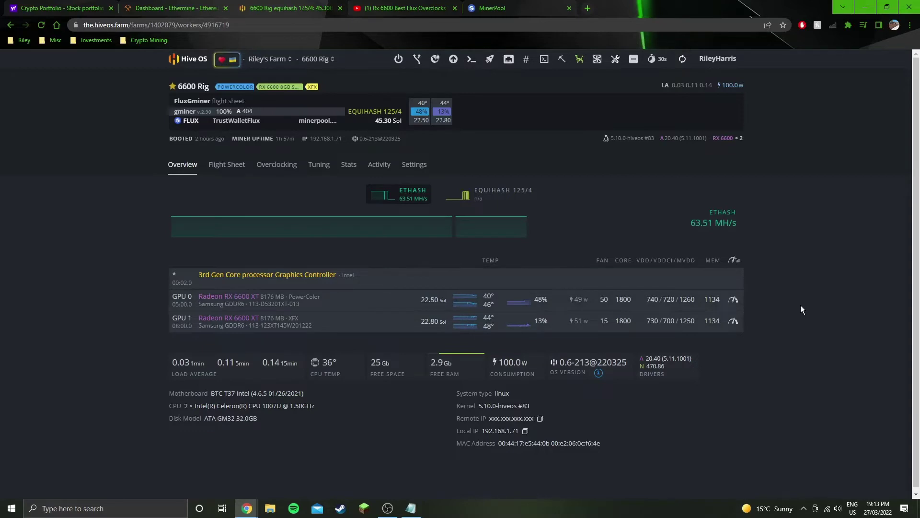
Open the rig's miner console, highlight the pool hashrate and GPU 0's speed to compare them, and view the MinerPool miner page
mouse_move(427, 304)
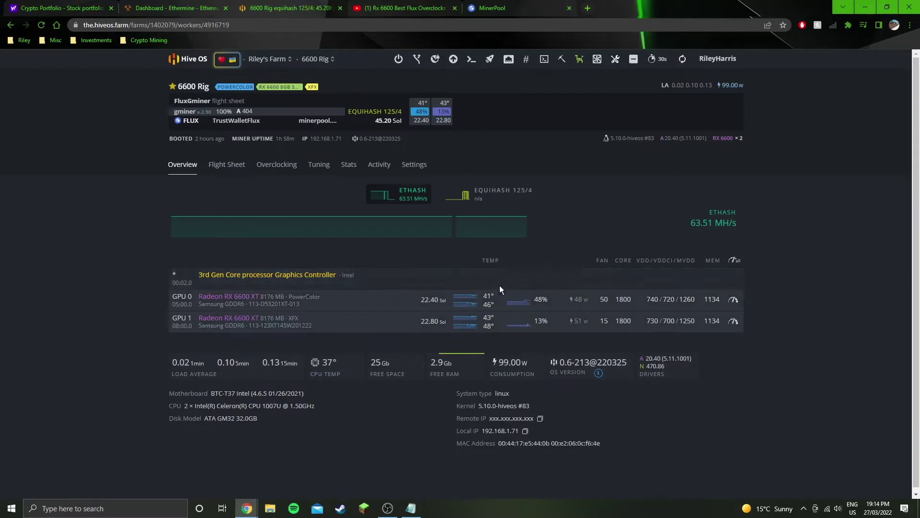
mouse_move(494, 297)
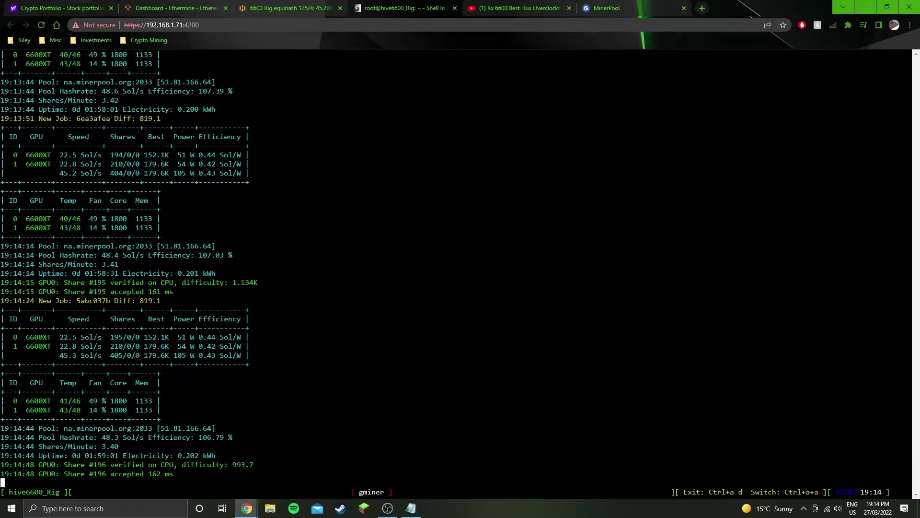
left_click_drag(102, 437, 132, 438)
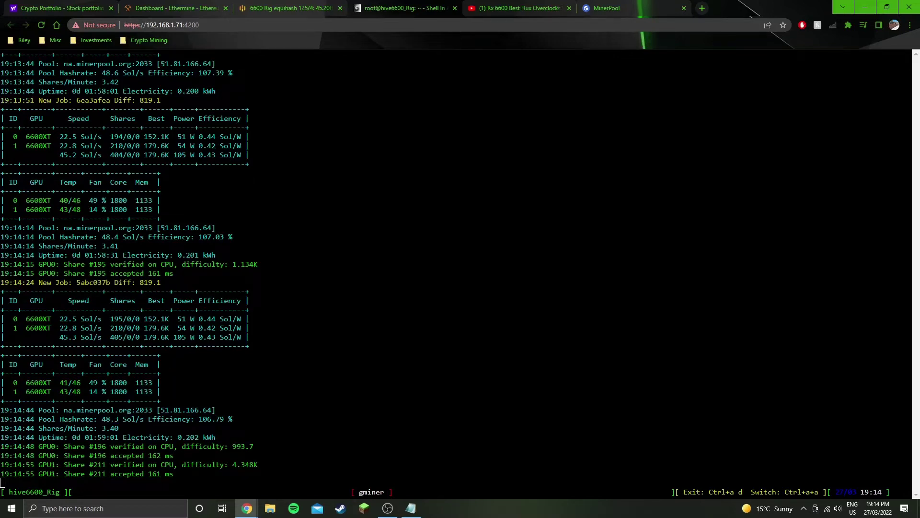
left_click_drag(56, 318, 123, 318)
left_click(118, 319)
left_click_drag(100, 419, 161, 419)
left_click(144, 419)
left_click_drag(59, 319, 128, 319)
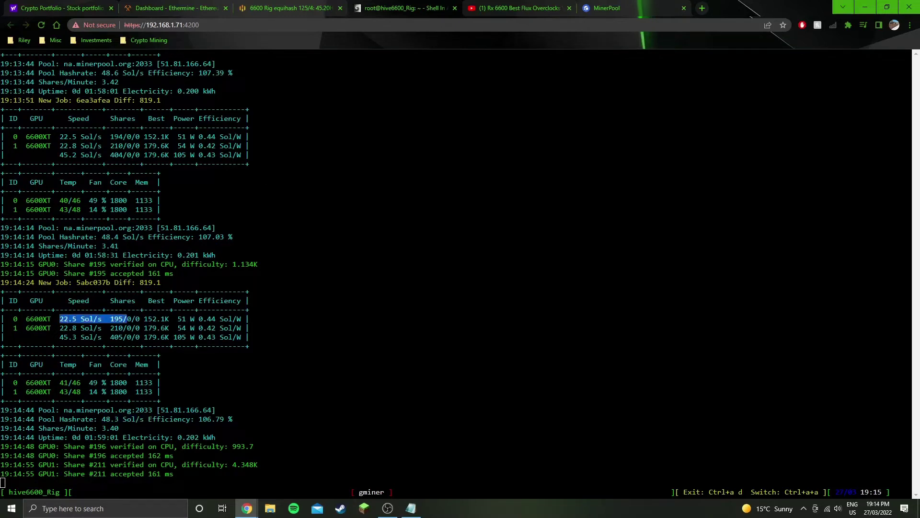
left_click(124, 319)
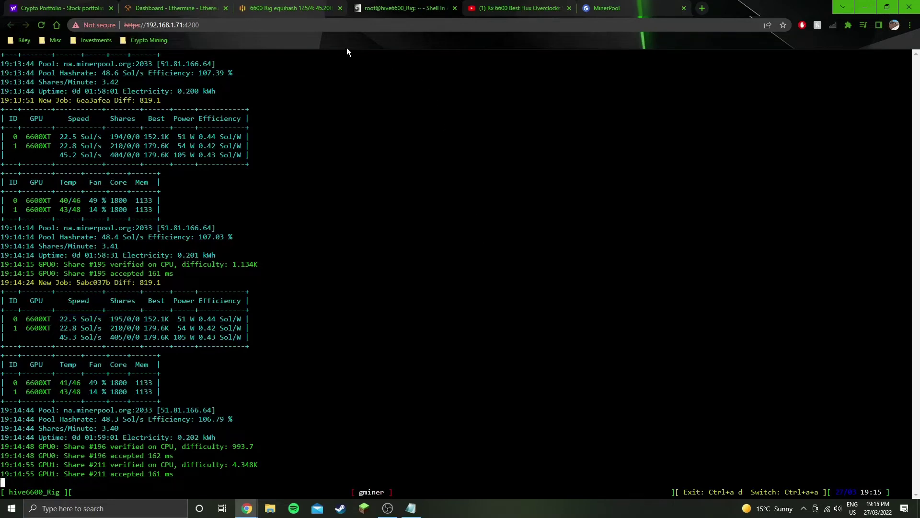
left_click(623, 8)
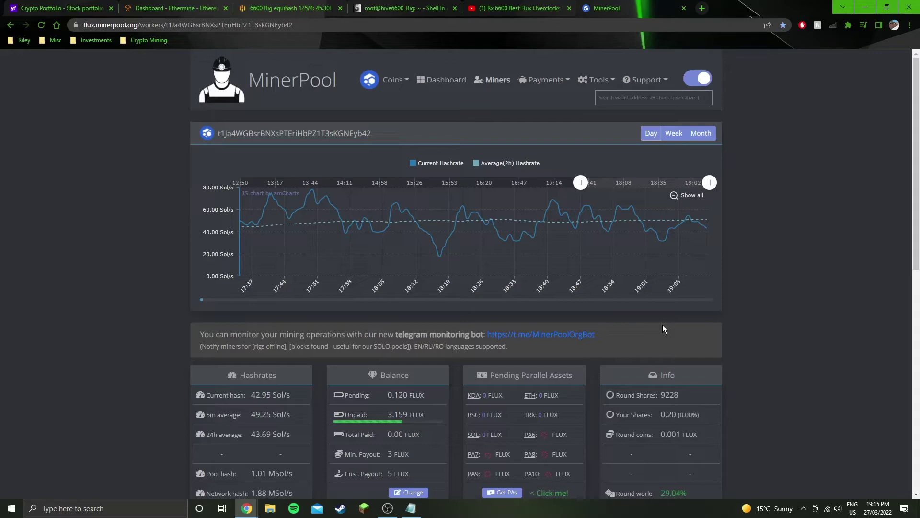
Open GPU 0's overclocking settings in Hive OS, inspect the memory controller voltage, SoC VDDmax and fan values, and close without saving
left_click(294, 4)
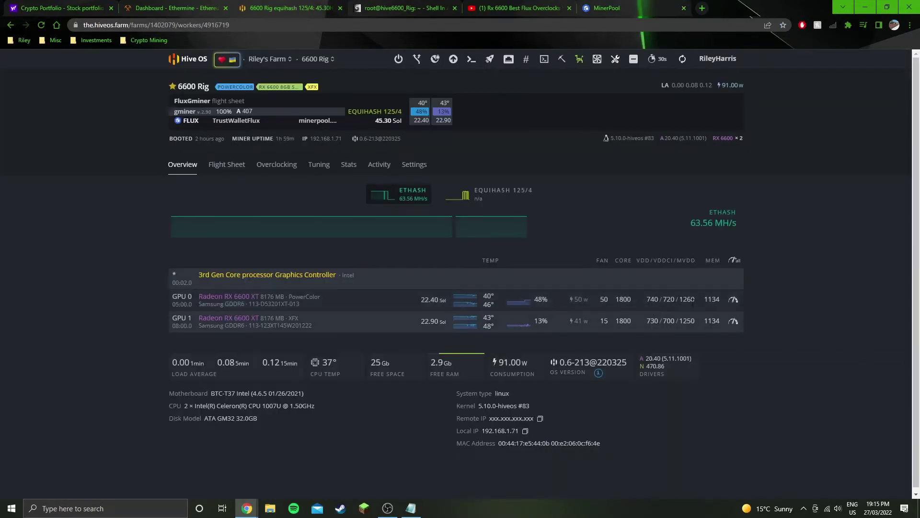
left_click(734, 300)
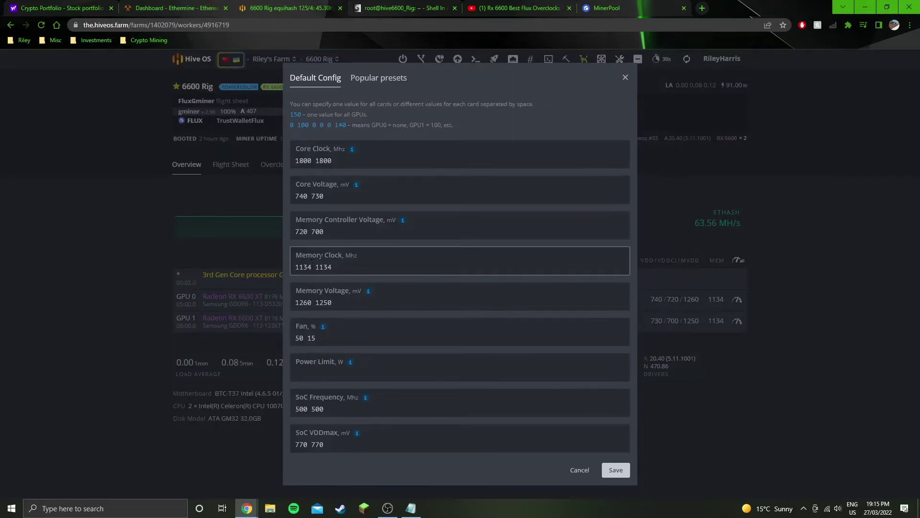
double_click(391, 220)
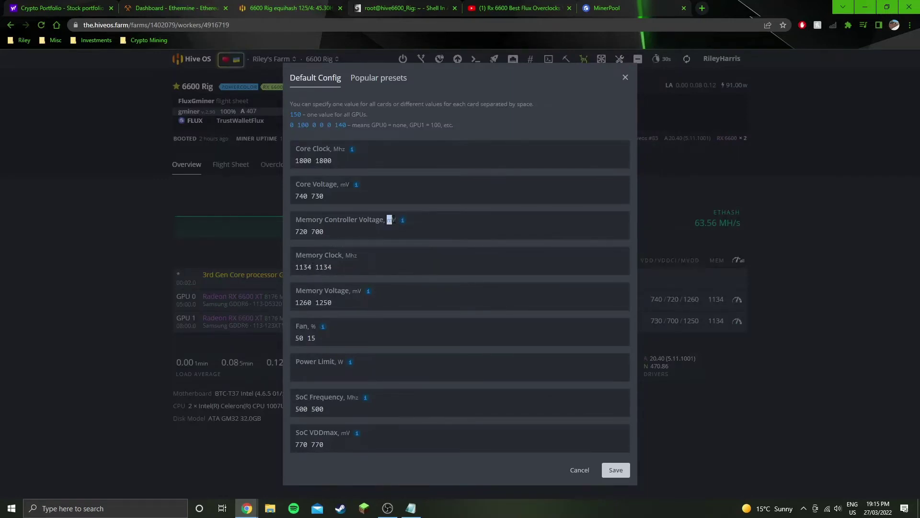
left_click(634, 203)
left_click(334, 447)
left_click(330, 341)
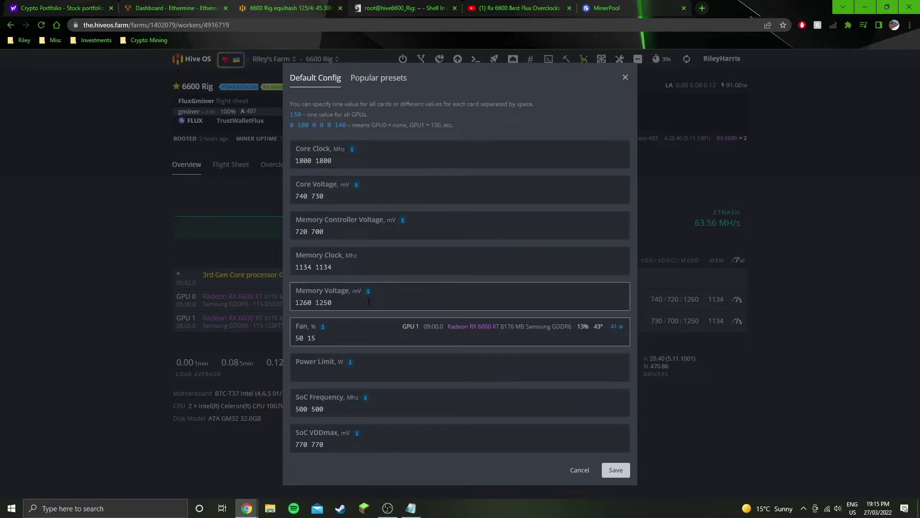
left_click_drag(322, 338, 284, 345)
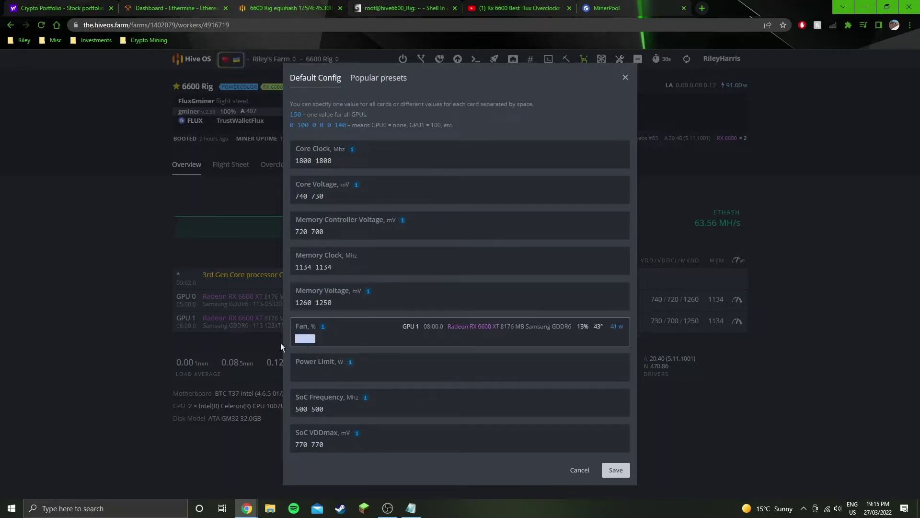
left_click(345, 343)
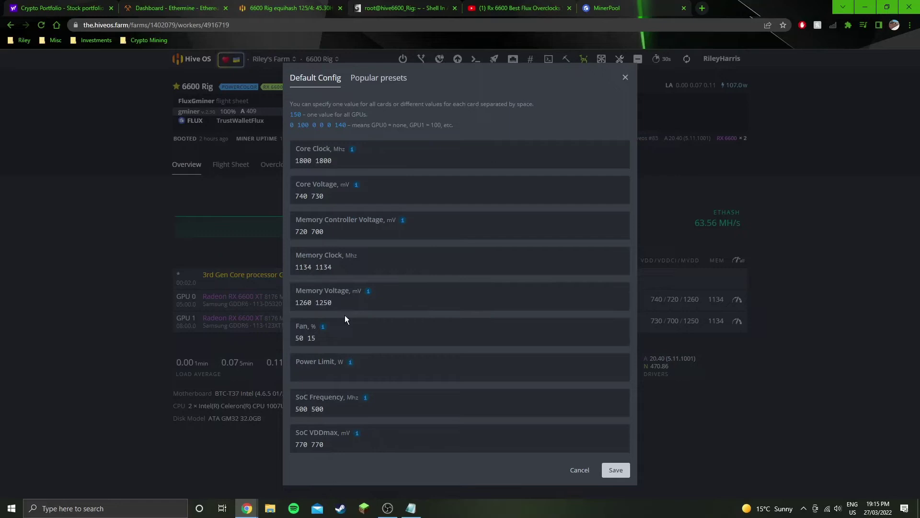
left_click(625, 77)
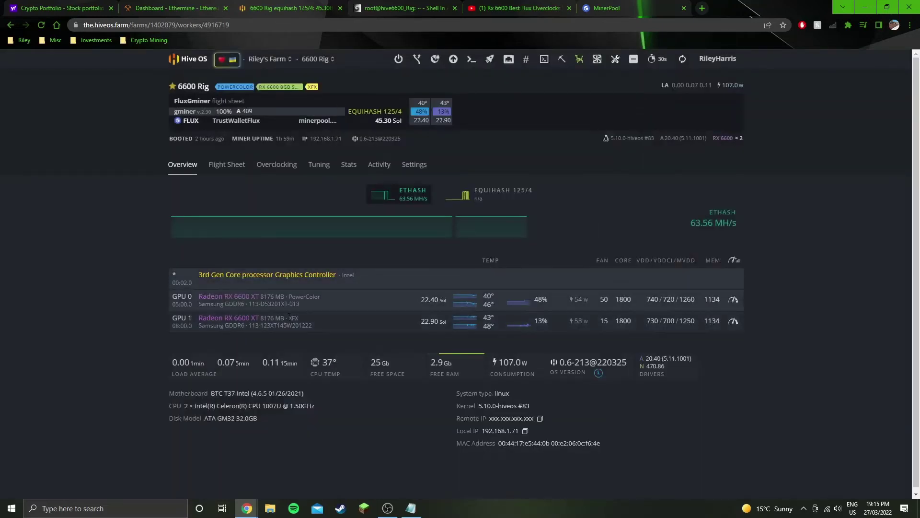
Open the overclocking settings for all AMD cards, inspect the core, memory controller and memory voltages, and close without saving
left_click(307, 317)
left_click(735, 260)
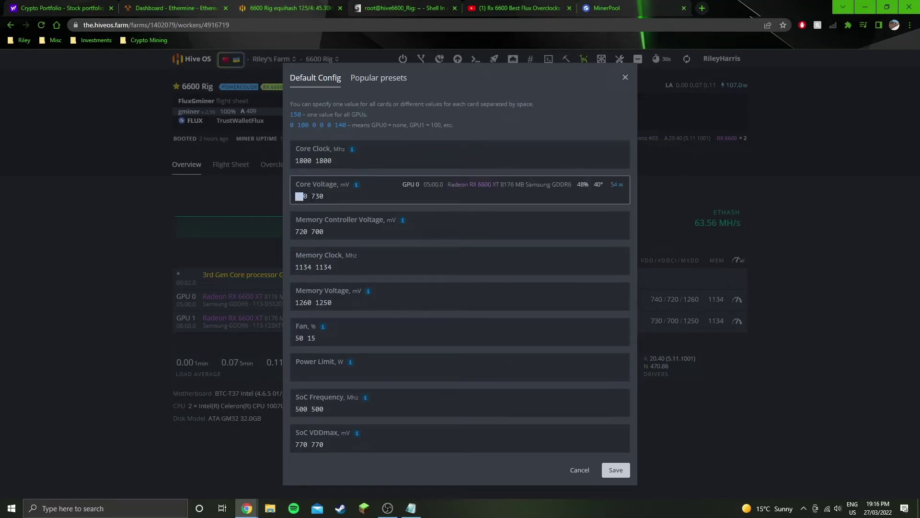
double_click(317, 196)
left_click(321, 231)
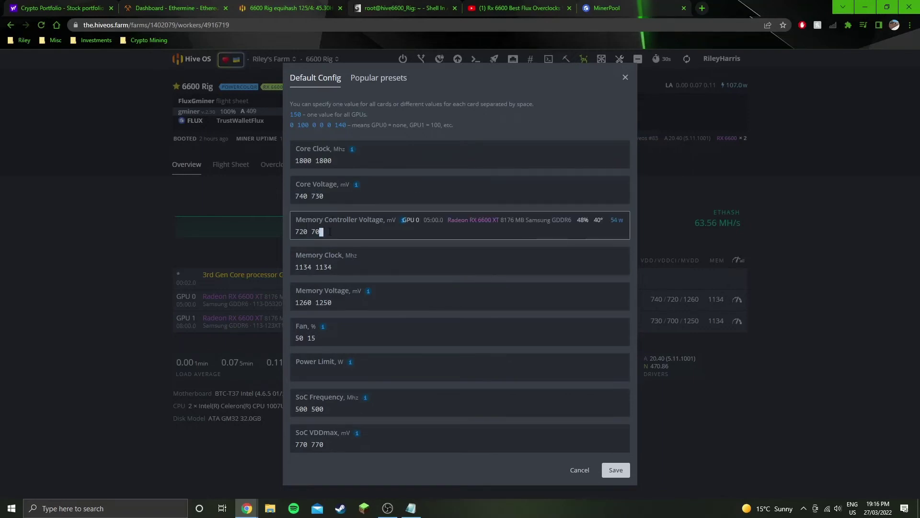
double_click(306, 302)
left_click_drag(319, 303, 354, 298)
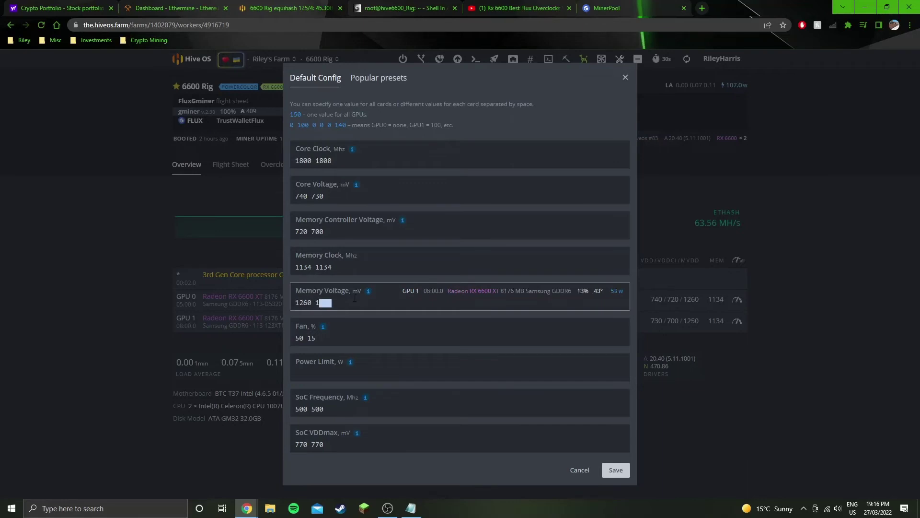
left_click(574, 110)
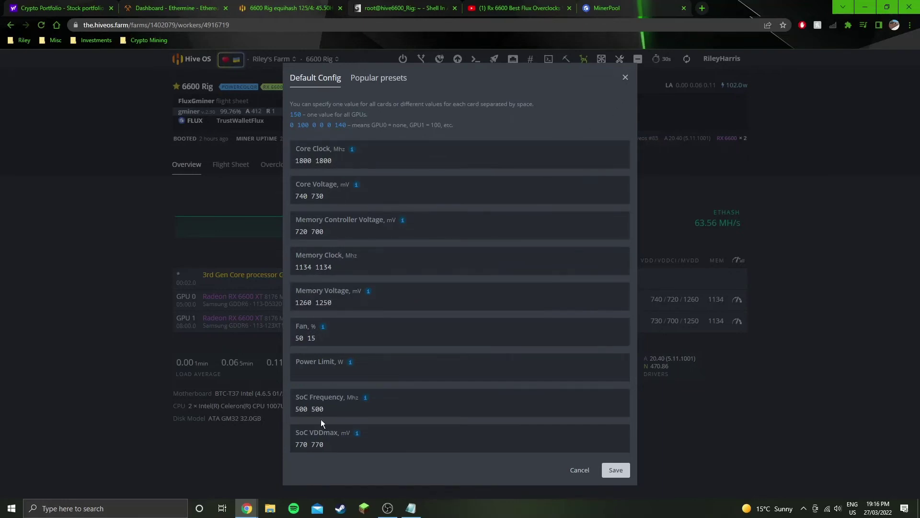
left_click(625, 77)
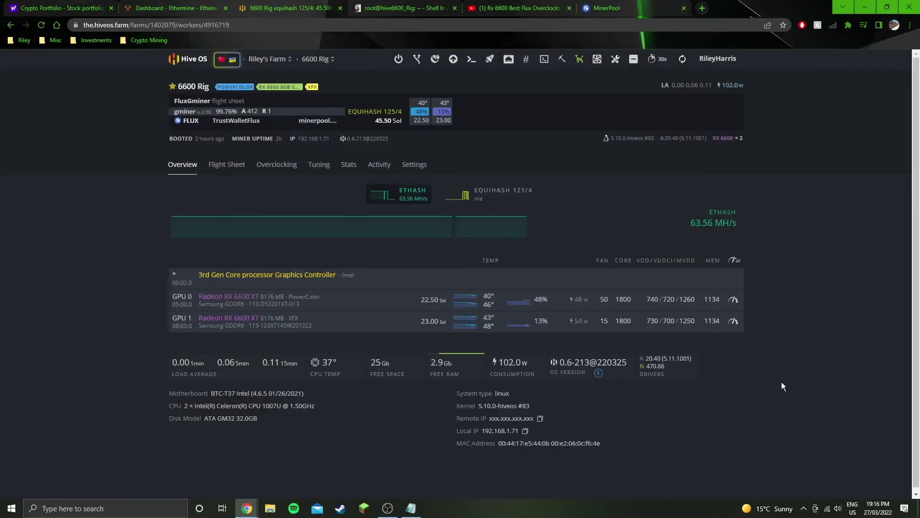
Compare the MinerPool hashrate chart with the rig's daily power and Equihash 125/4 charts in the Hive OS stats
left_click(618, 8)
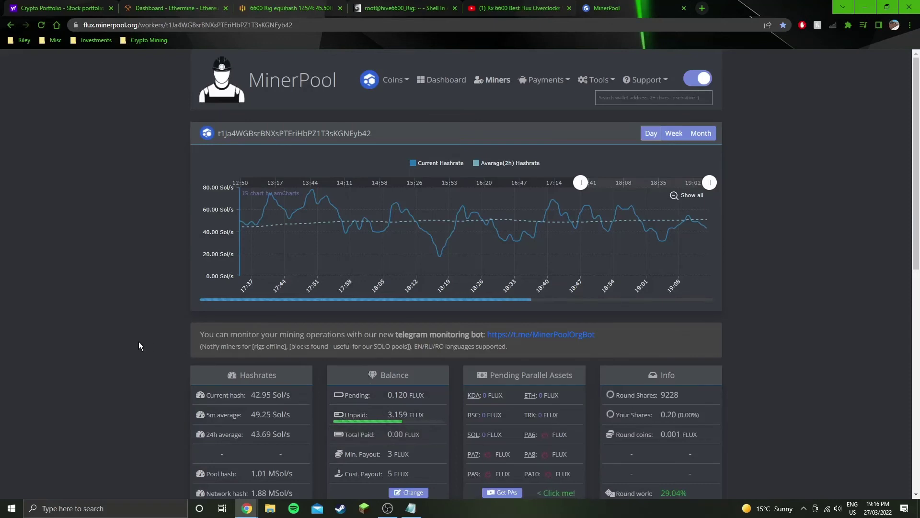
mouse_move(702, 223)
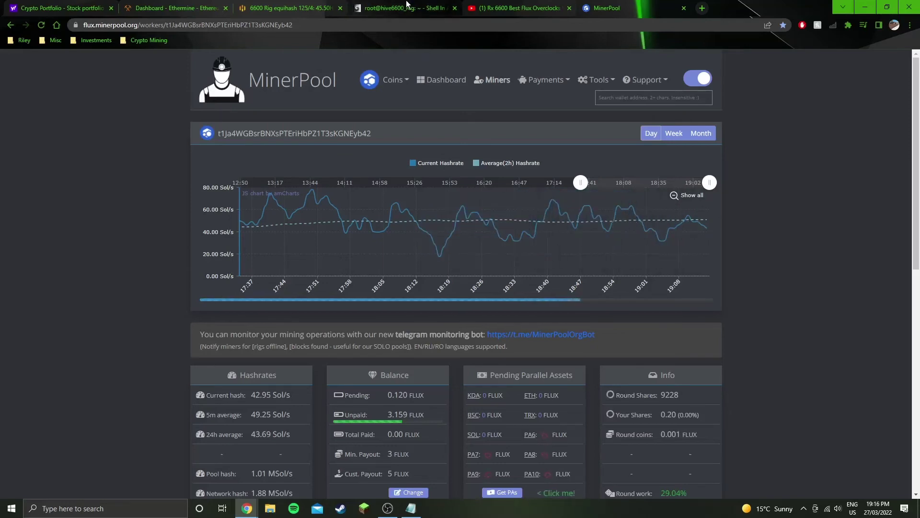
left_click(331, 9)
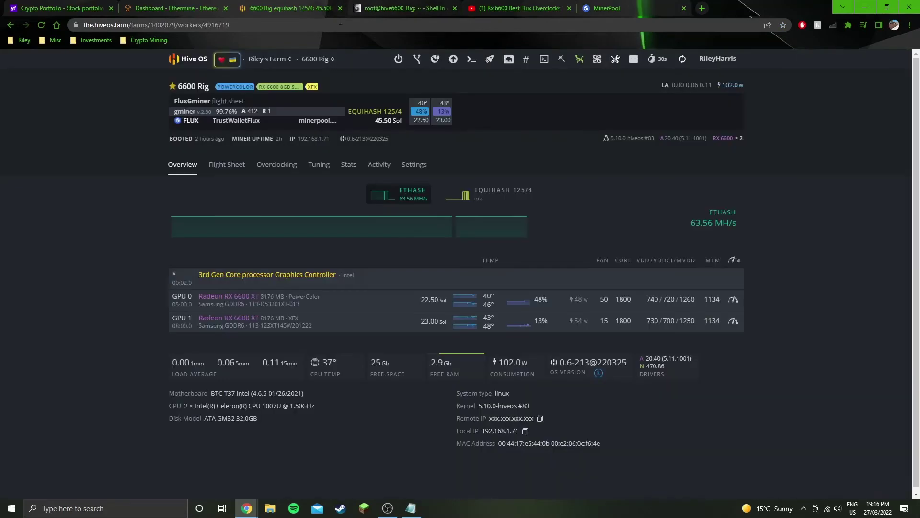
left_click(348, 165)
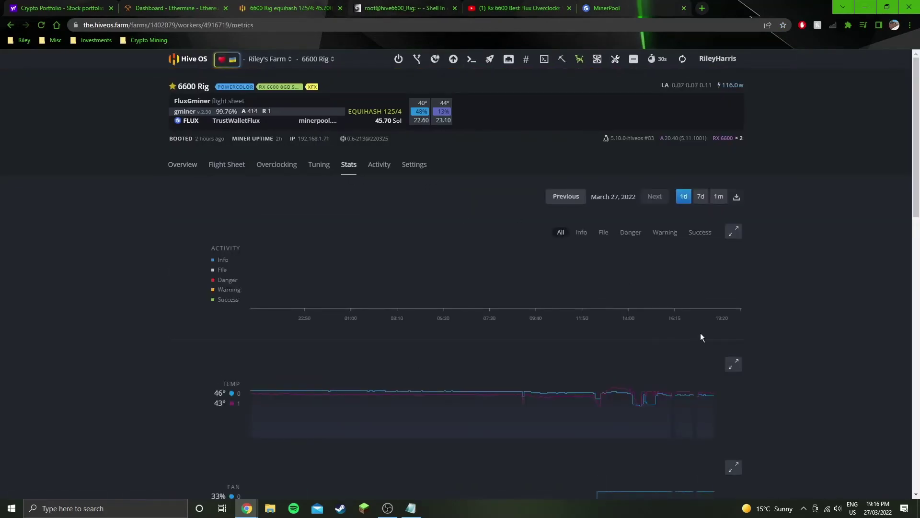
scroll(700, 333, "down", 10)
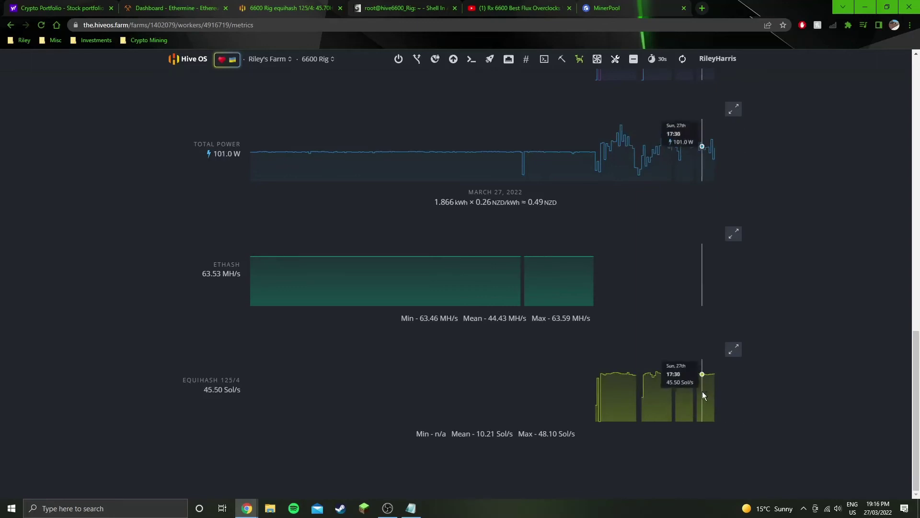
scroll(712, 396, "up", 15)
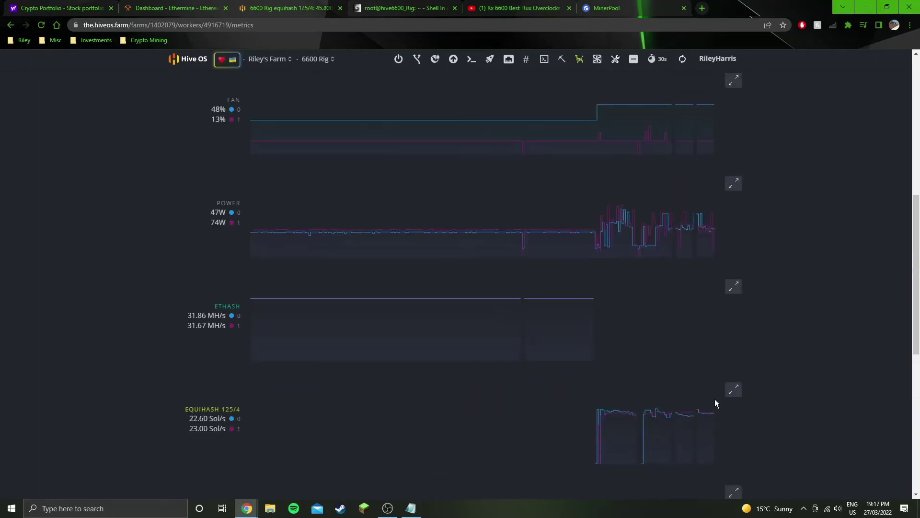
Open the rig's overview, bring up the Notepad power calculation, highlight the Sol-per-watt result, and return to the Hive OS overview
left_click(182, 165)
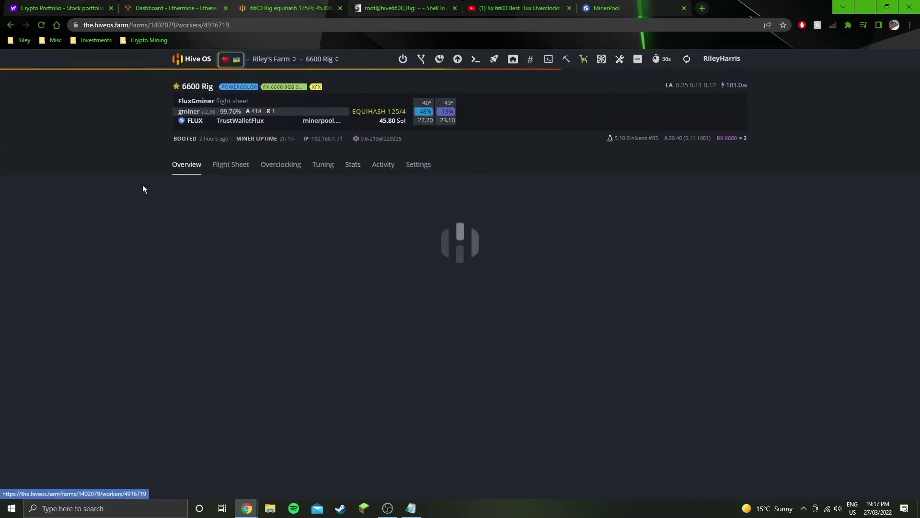
left_click(411, 508)
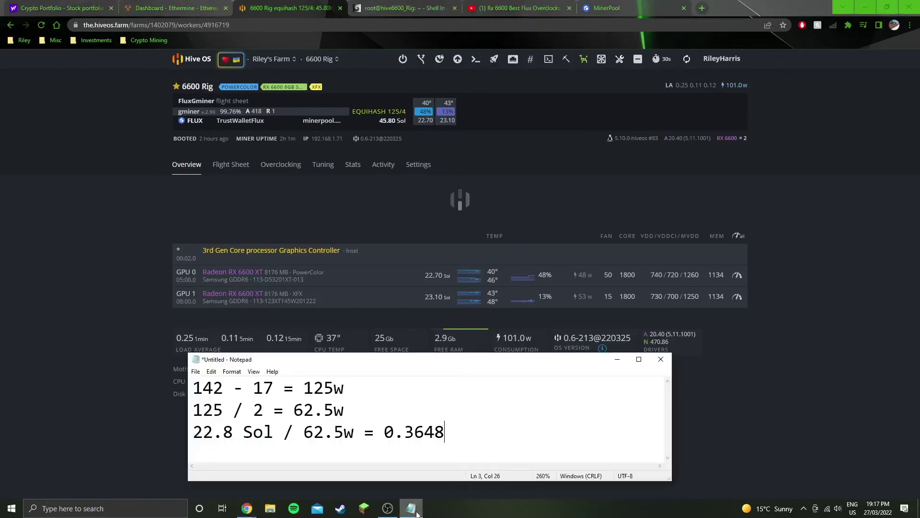
left_click_drag(445, 433, 381, 434)
left_click(455, 433)
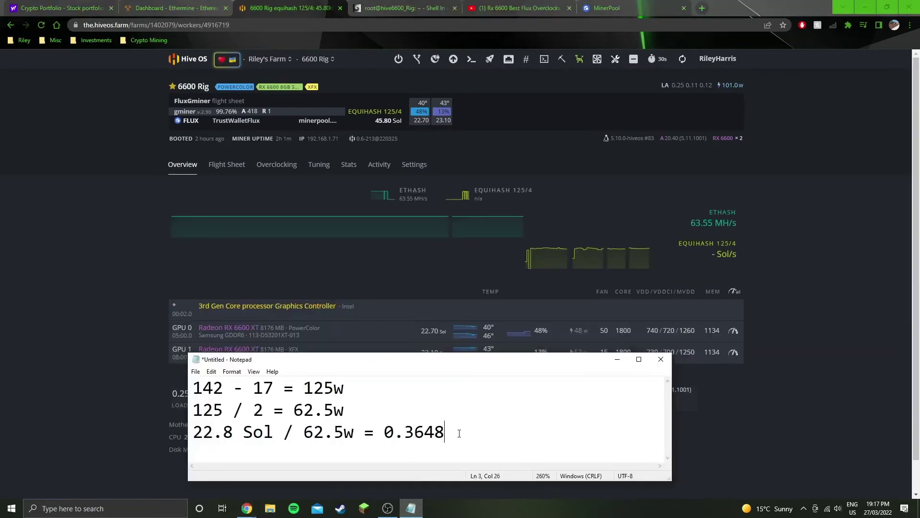
double_click(489, 432)
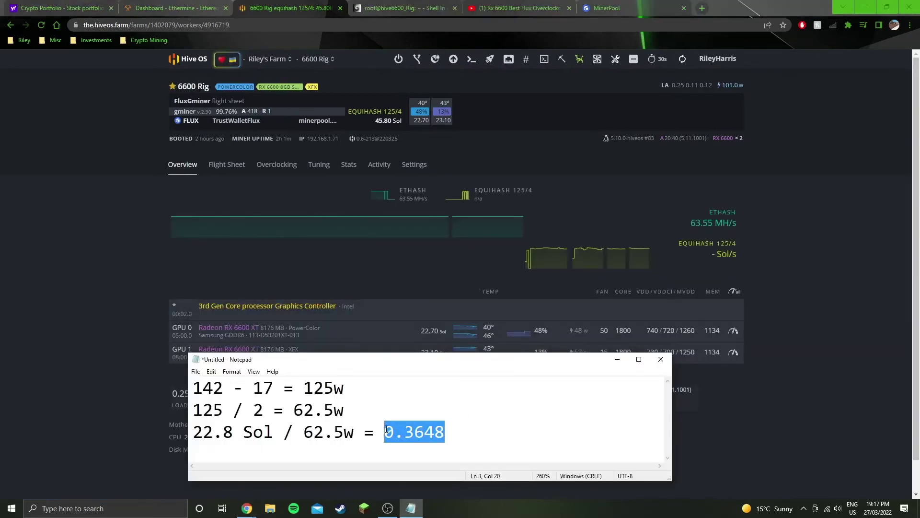
left_click(490, 432)
left_click(830, 314)
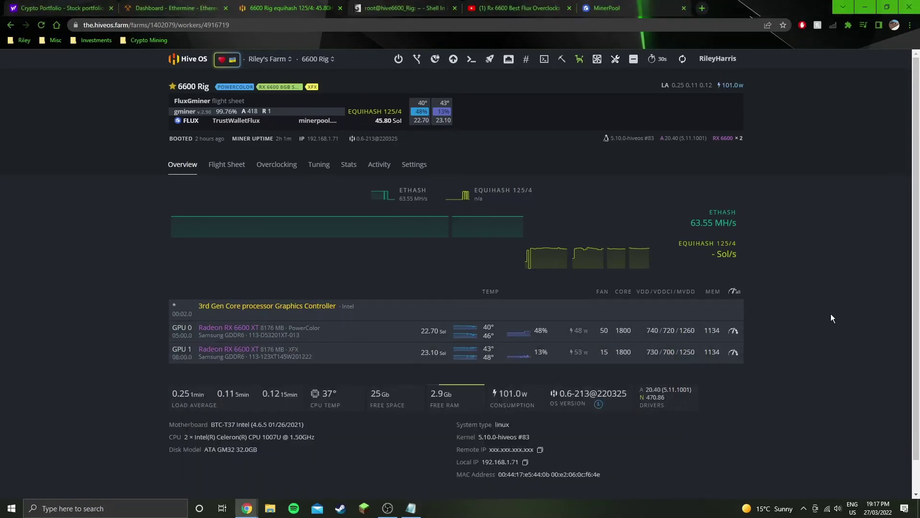
scroll(830, 313, "down", 1)
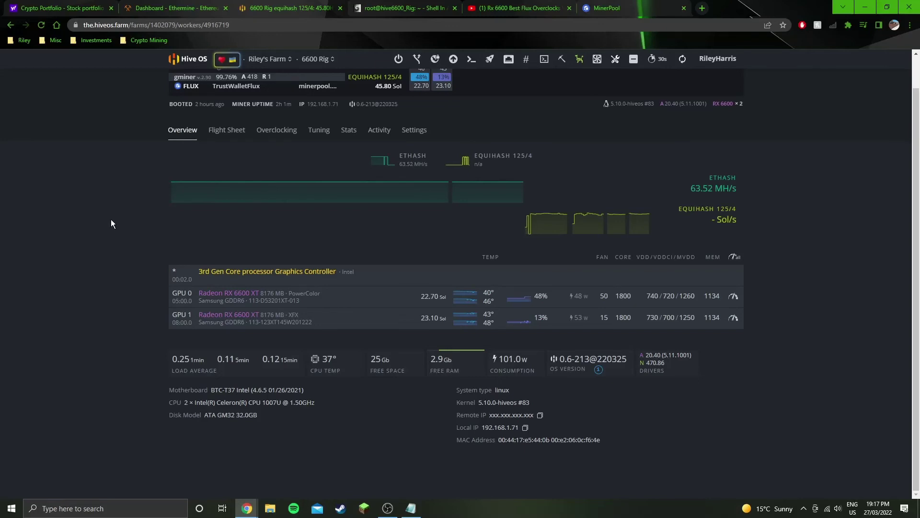
scroll(111, 219, "up", 1)
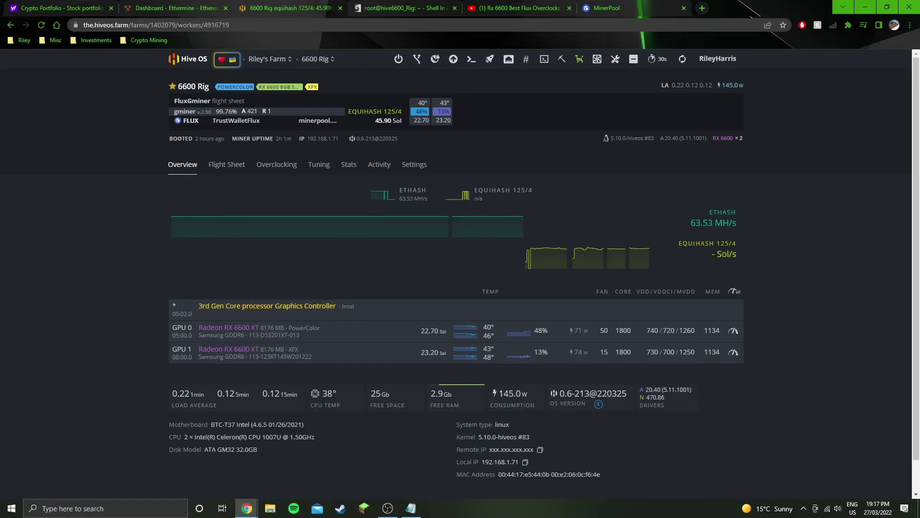
Bring up the Notepad calculation again, highlight the wattage division by two cards, and switch back to Hive OS
left_click(411, 508)
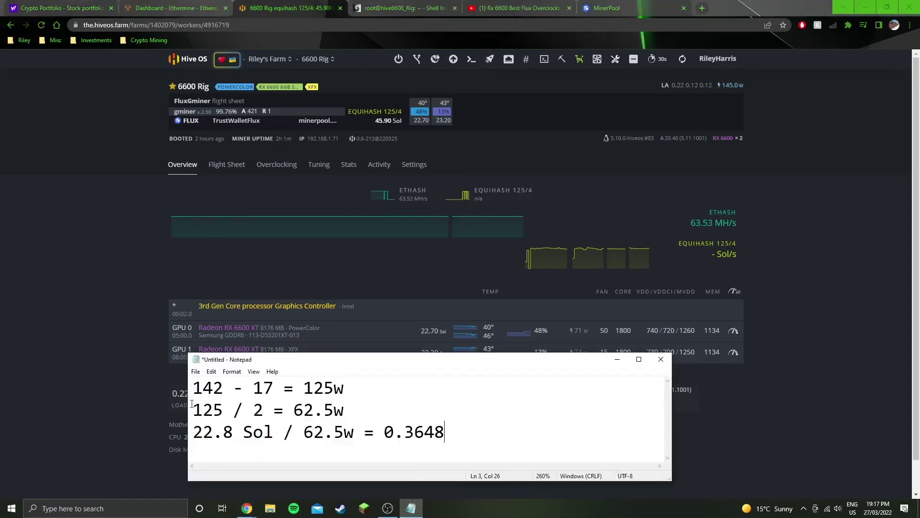
left_click_drag(193, 410, 254, 410)
left_click(376, 416)
left_click(768, 302)
Open the overclocking settings for all AMD cards, inspect the SoC VDDmax and memory controller voltage, and close without saving
left_click(735, 291)
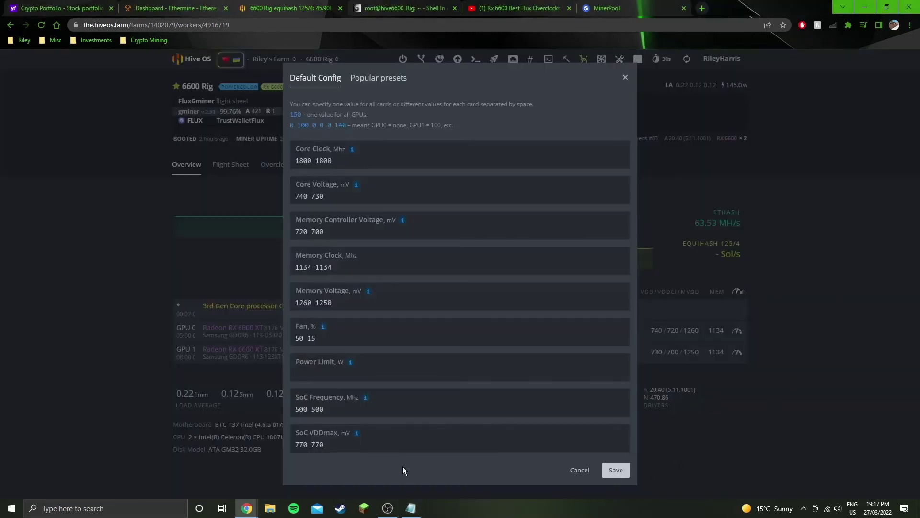
double_click(345, 433)
left_click(440, 485)
left_click(434, 238)
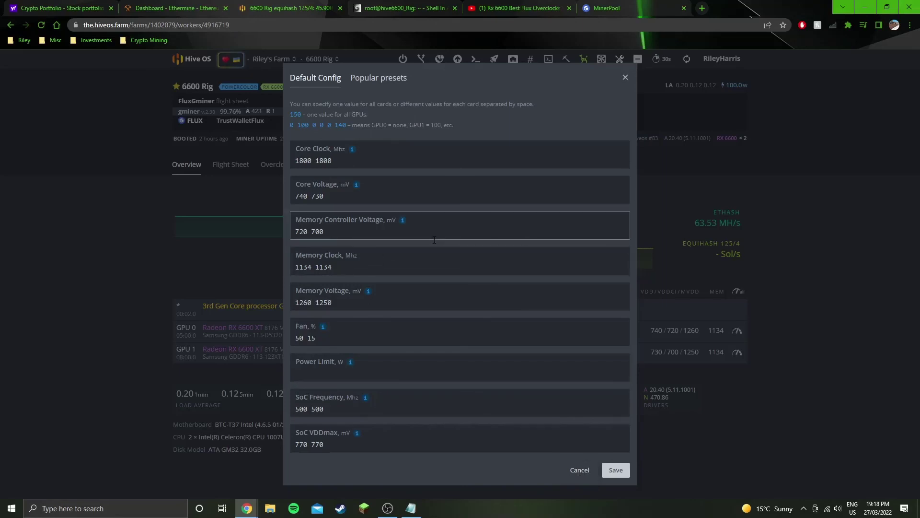
left_click(778, 370)
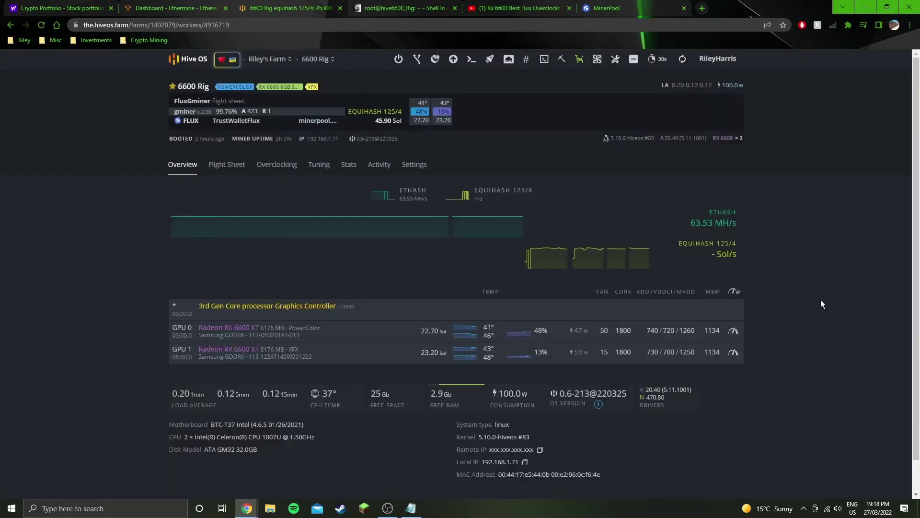